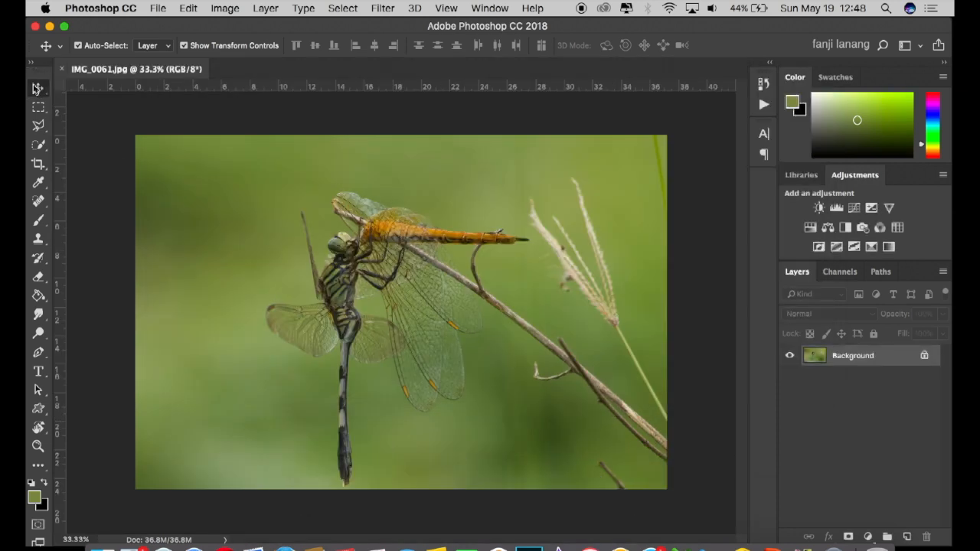
- Duplicate the Background layer and remove the pale grass stalk beside the twig on the copy with the content-aware Spot Healing Brush
drag(865, 355, 909, 535)
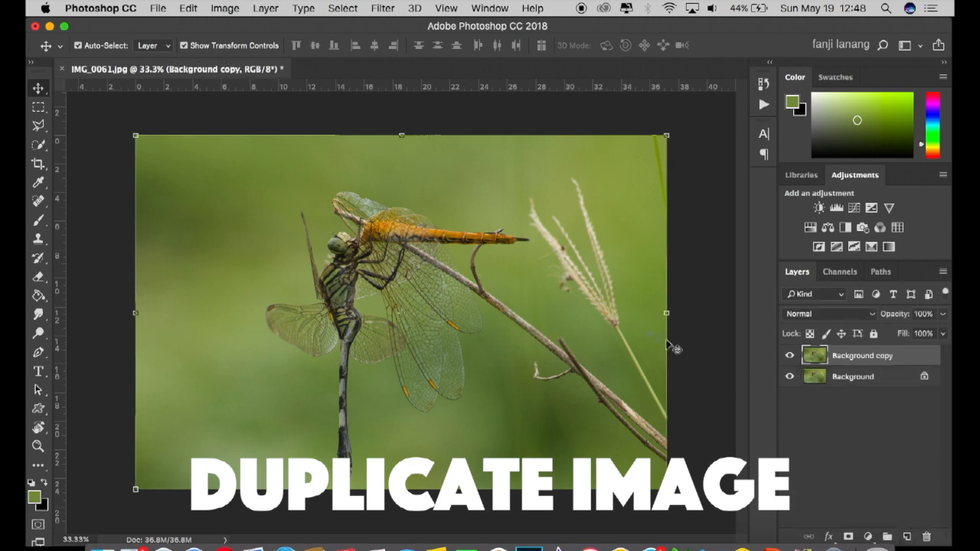
click(39, 200)
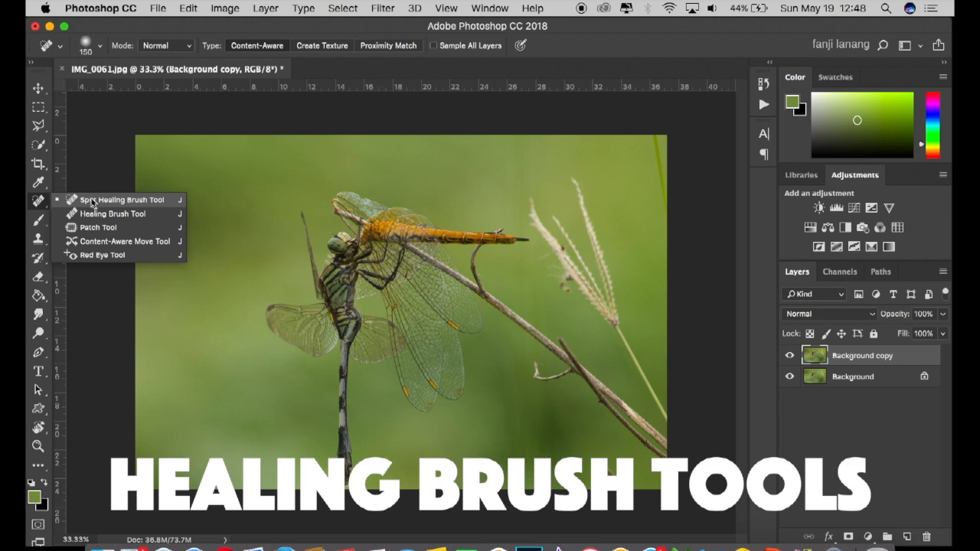
click(90, 201)
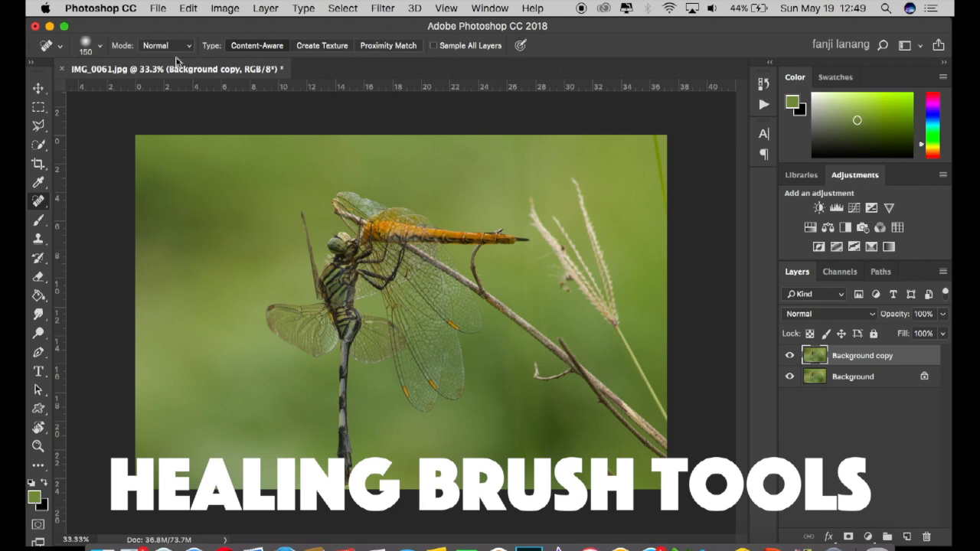
click(92, 48)
click(98, 47)
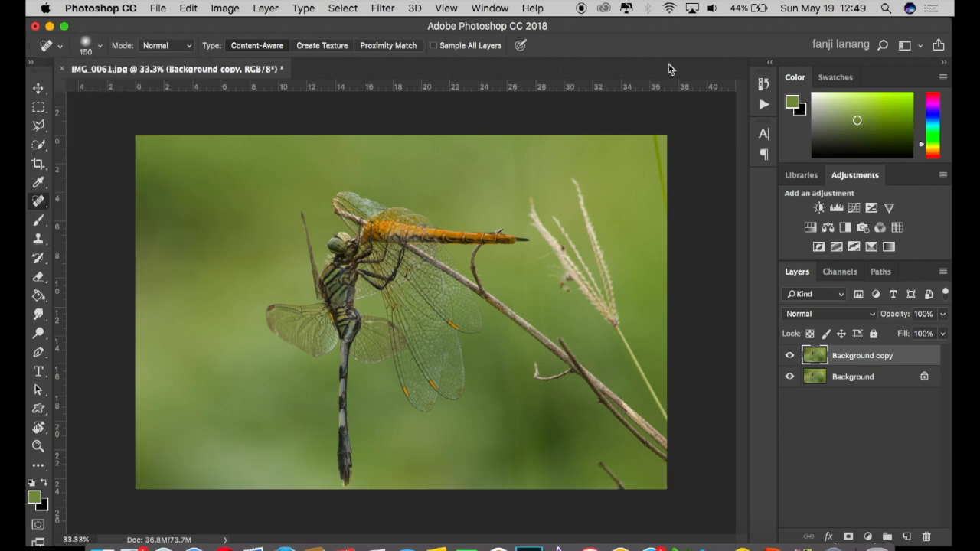
mouse_move(573, 179)
mouse_down()
mouse_move(620, 327)
mouse_move(672, 423)
mouse_move(608, 306)
mouse_move(528, 201)
mouse_move(554, 278)
mouse_move(566, 289)
mouse_move(557, 261)
mouse_move(610, 317)
mouse_move(553, 212)
mouse_move(587, 270)
mouse_up()
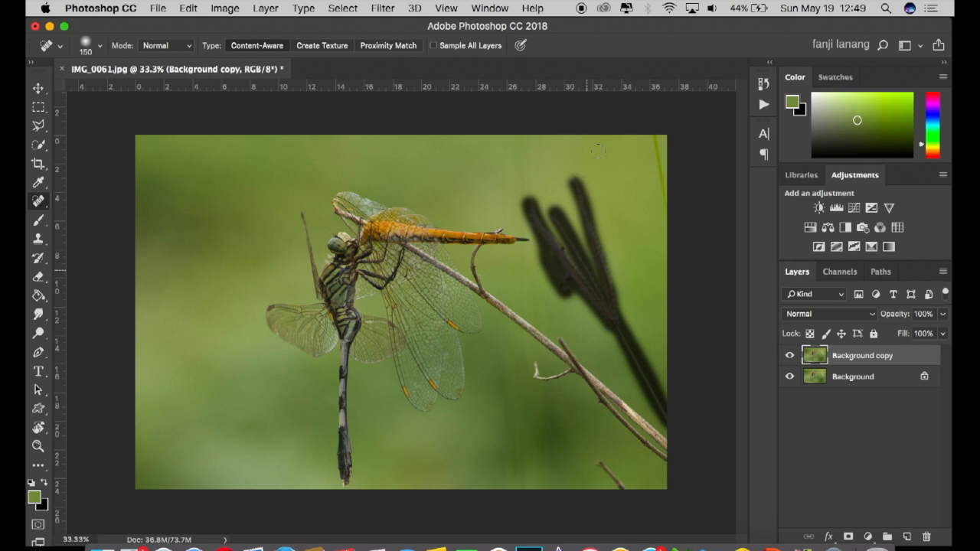
mouse_move(551, 260)
mouse_down()
mouse_move(616, 305)
mouse_move(558, 281)
mouse_move(552, 265)
mouse_move(581, 299)
mouse_move(560, 240)
mouse_move(612, 304)
mouse_move(573, 177)
mouse_up()
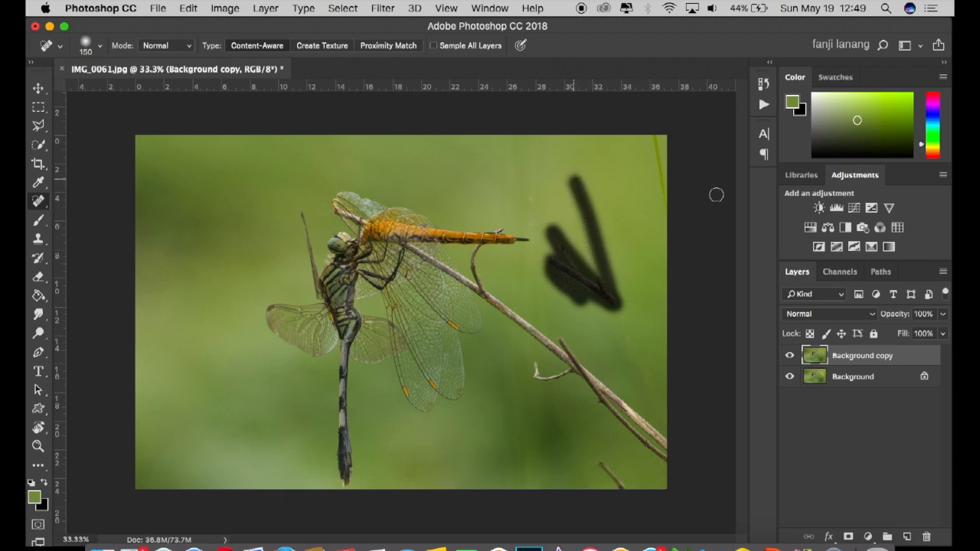
drag(609, 285, 571, 173)
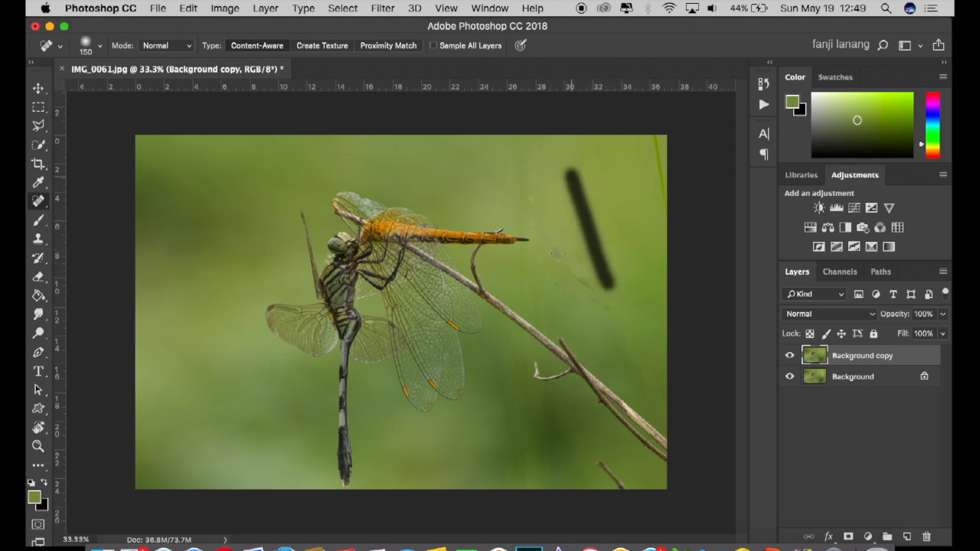
drag(558, 252, 588, 285)
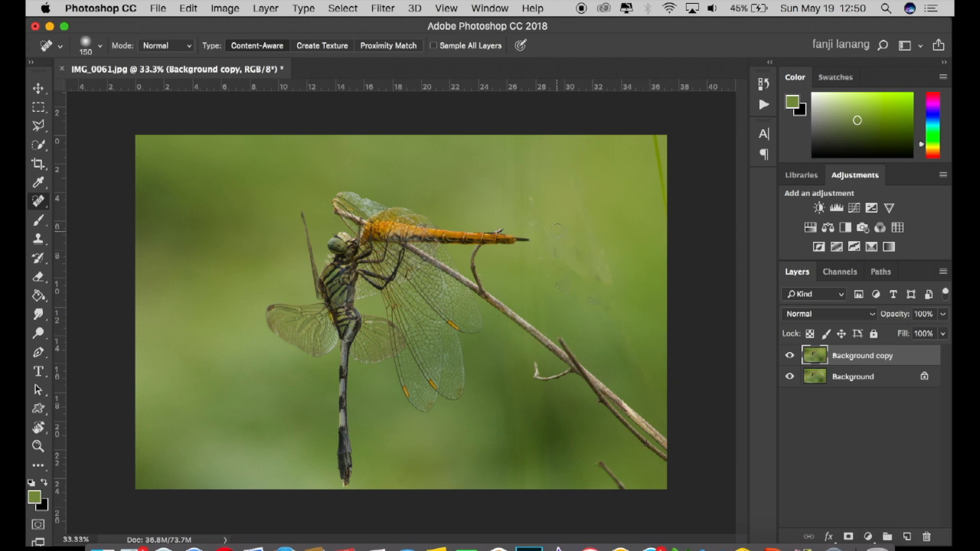
- Heal away the grass blade in the photo's upper-right corner, the spot above the orange tail tip and the small twig at the lower edge
drag(654, 138, 669, 216)
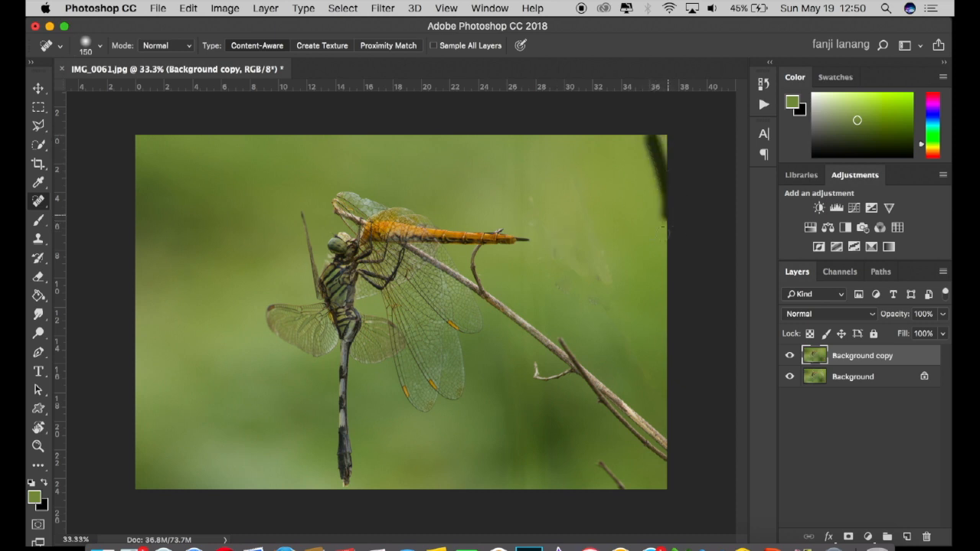
click(531, 202)
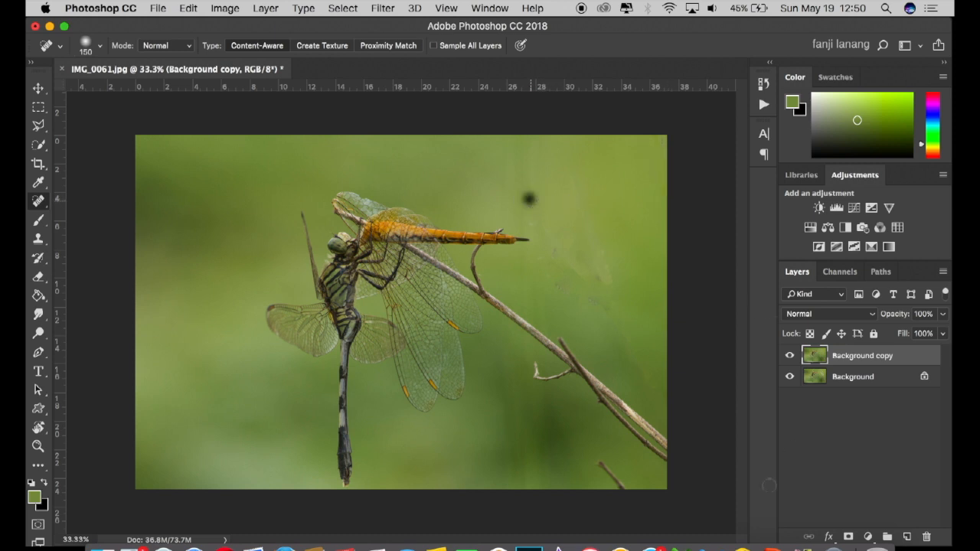
drag(592, 457, 636, 496)
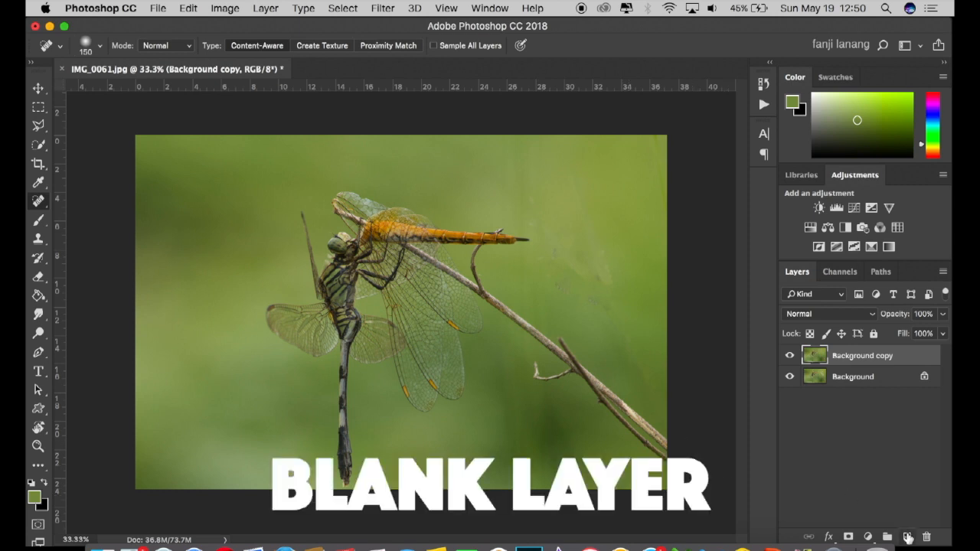
- Add a blank layer above the background copy and sample a green from the upper edge of the photo's background
click(908, 537)
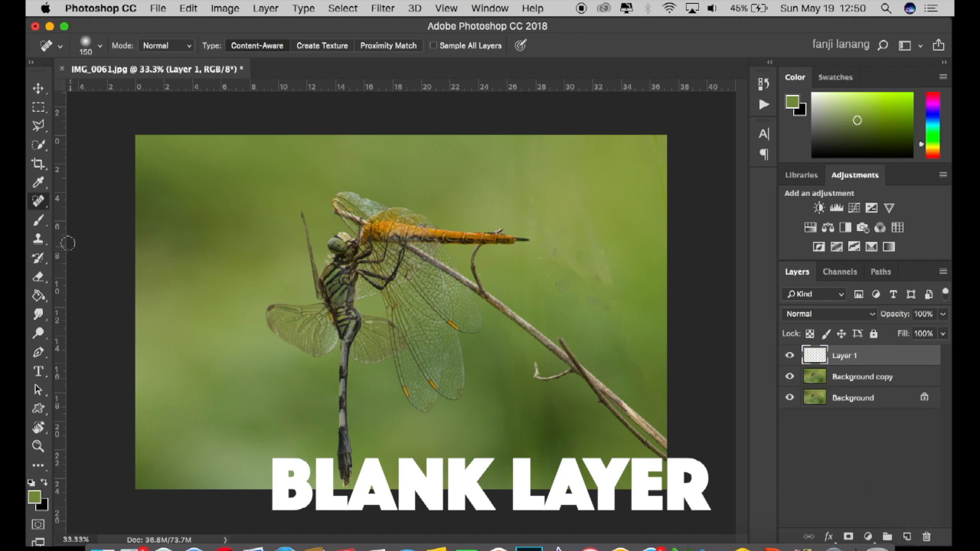
drag(38, 184, 75, 182)
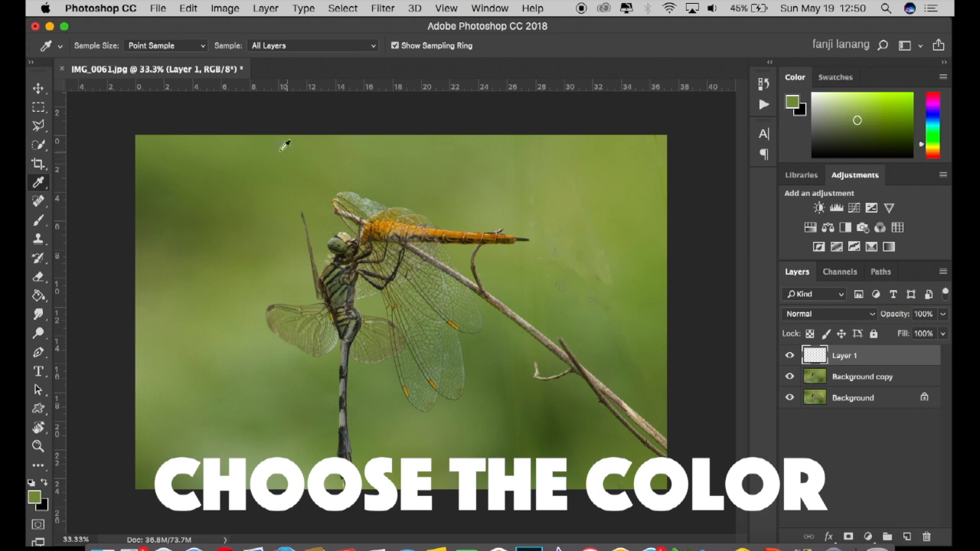
drag(237, 138, 240, 139)
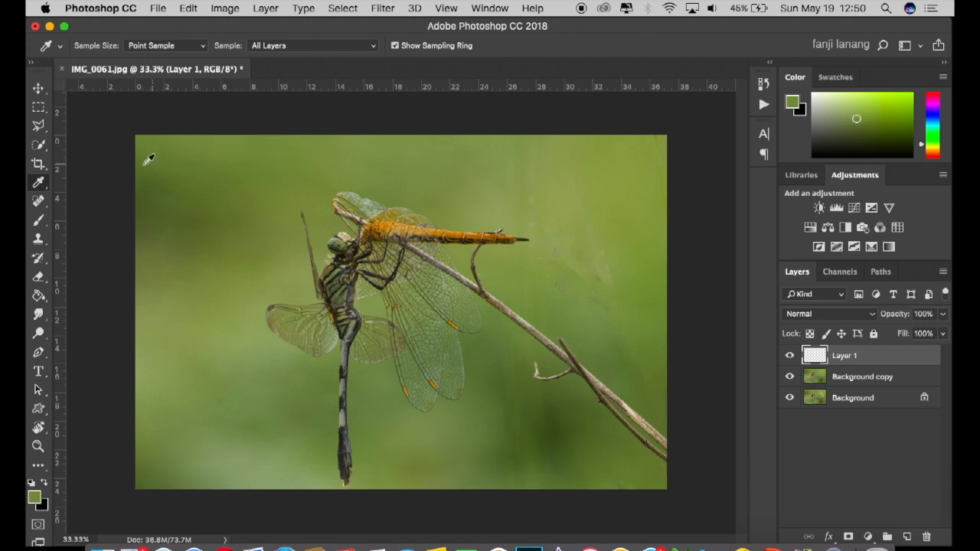
- Paint the sampled green over the uneven background around the dragonflies using the Brush at 70% opacity and 76% flow, and compare before and after
drag(39, 220, 77, 222)
click(325, 46)
drag(327, 60, 324, 92)
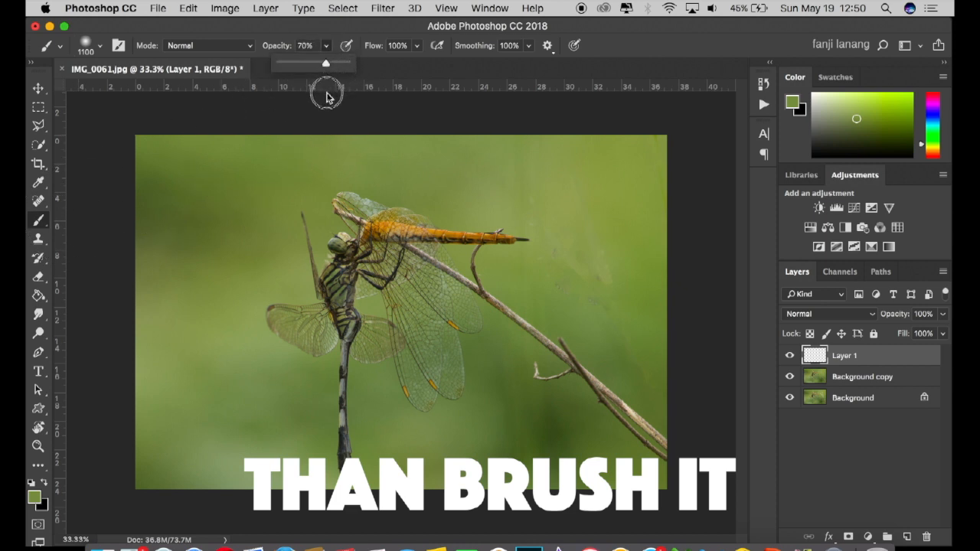
click(418, 46)
drag(423, 61, 401, 62)
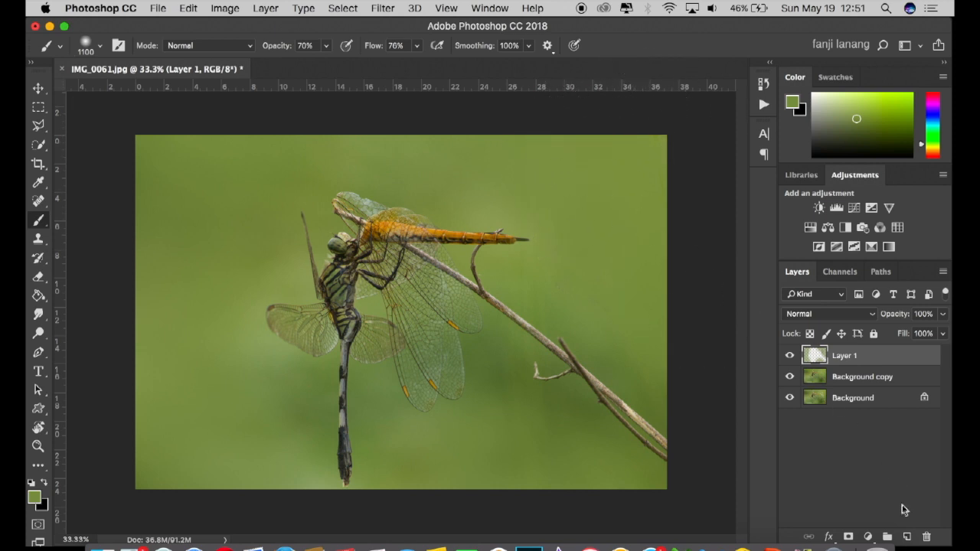
click(789, 363)
click(790, 364)
- Add another blank layer and fill it with the merged image using Apply Image with Multiply blending at 100% opacity
click(907, 538)
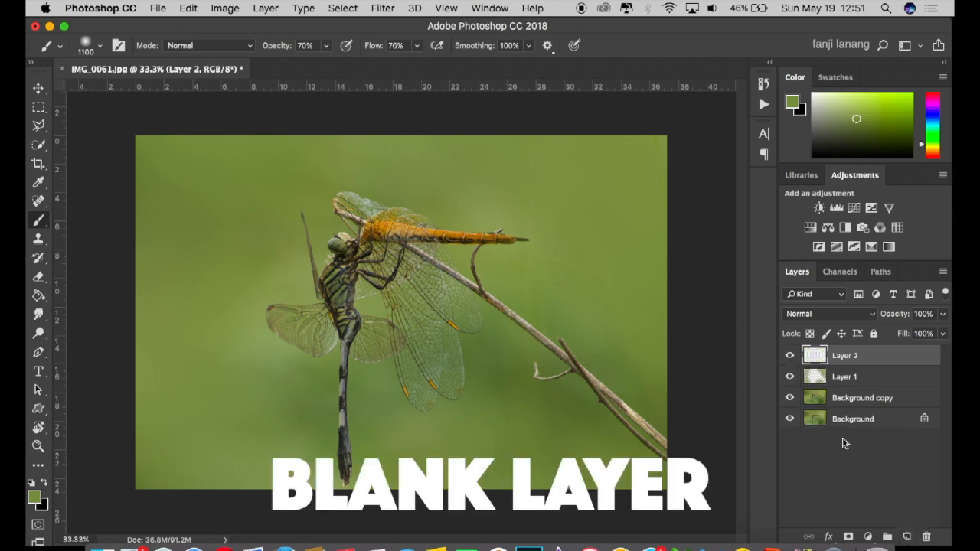
click(225, 8)
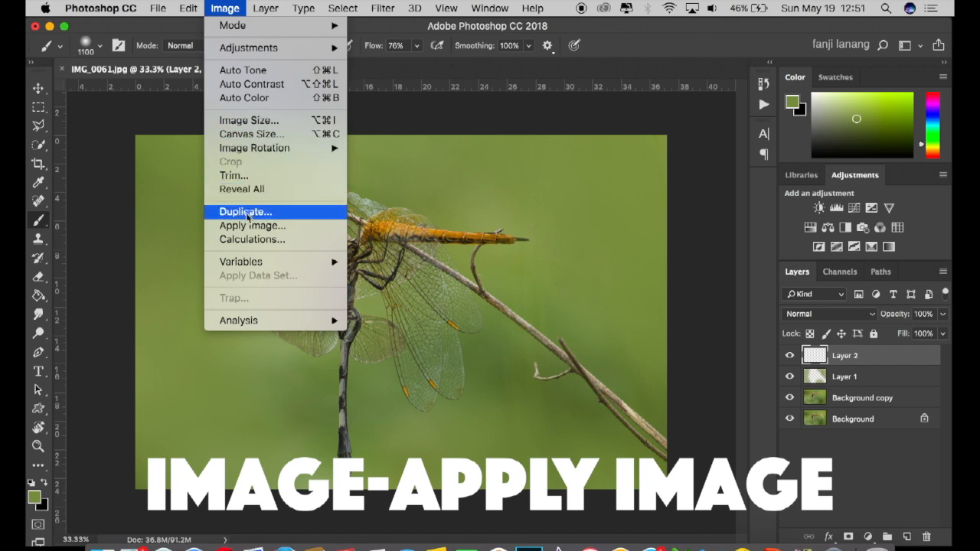
click(268, 227)
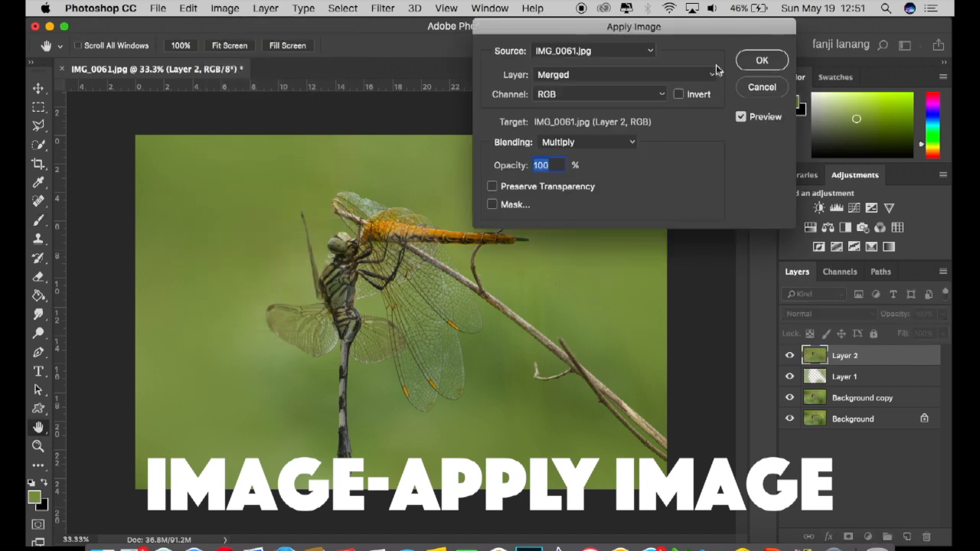
click(772, 59)
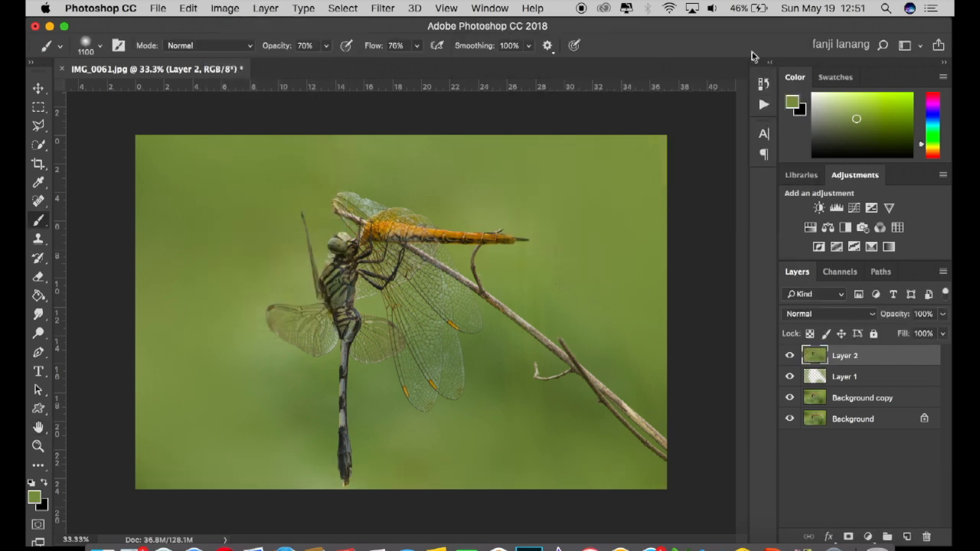
- Apply a Gaussian Blur with a radius of 45 pixels to the merged image layer
click(391, 13)
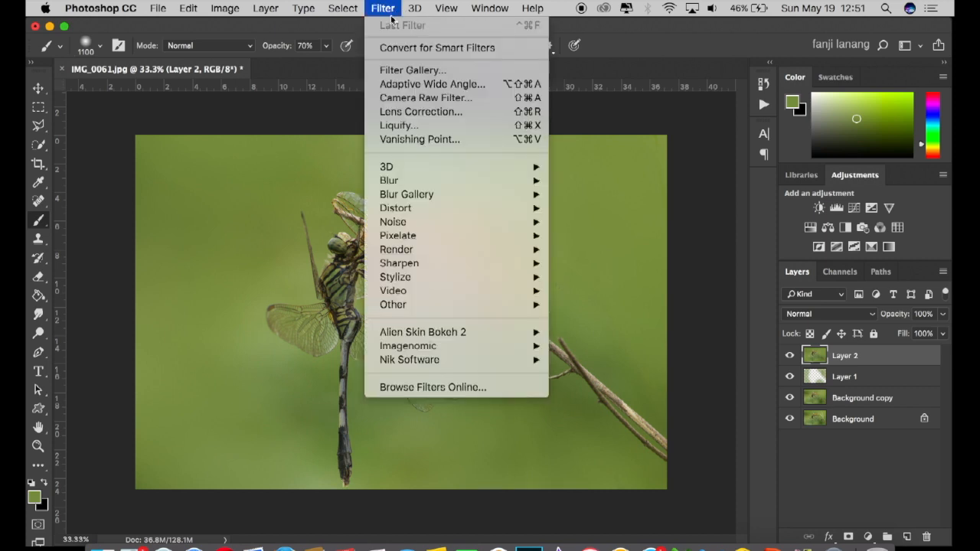
mouse_move(468, 181)
click(586, 230)
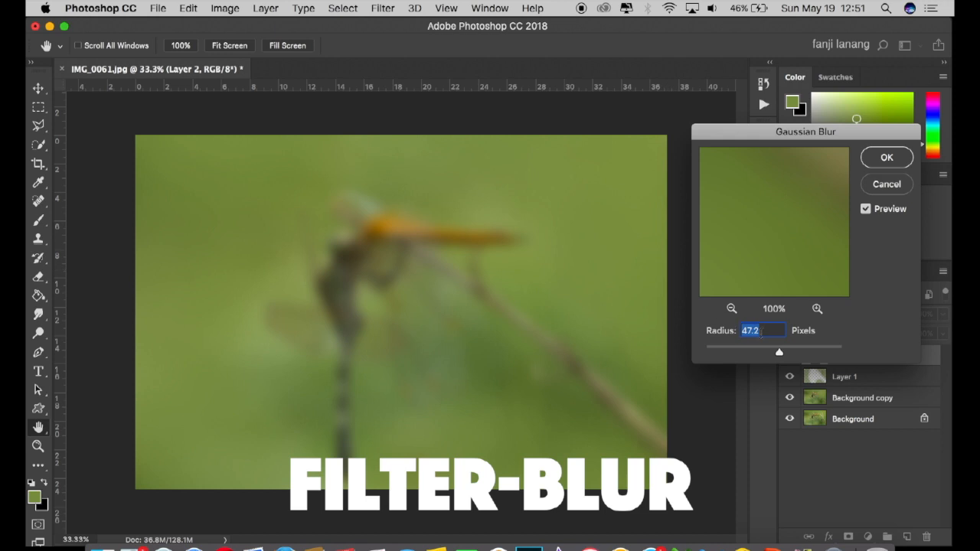
text(45)
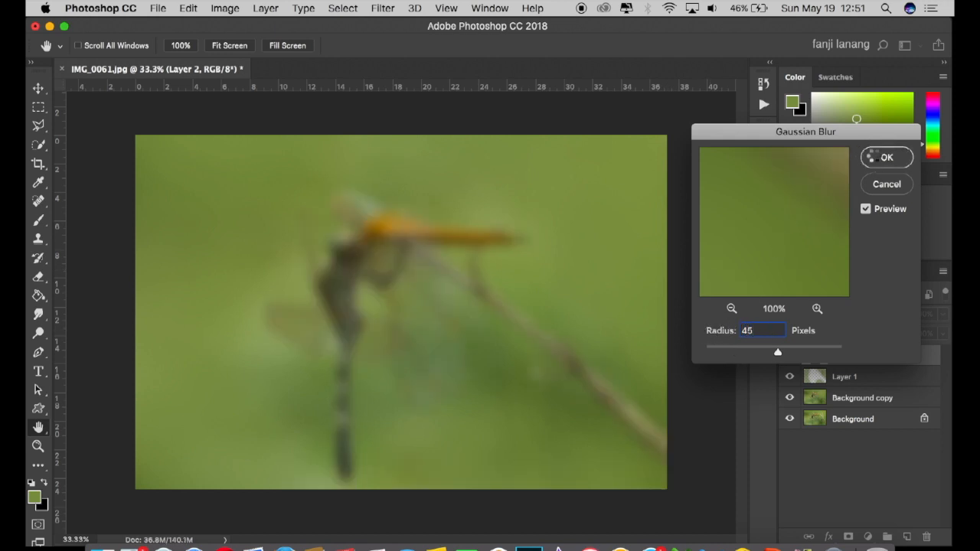
click(876, 155)
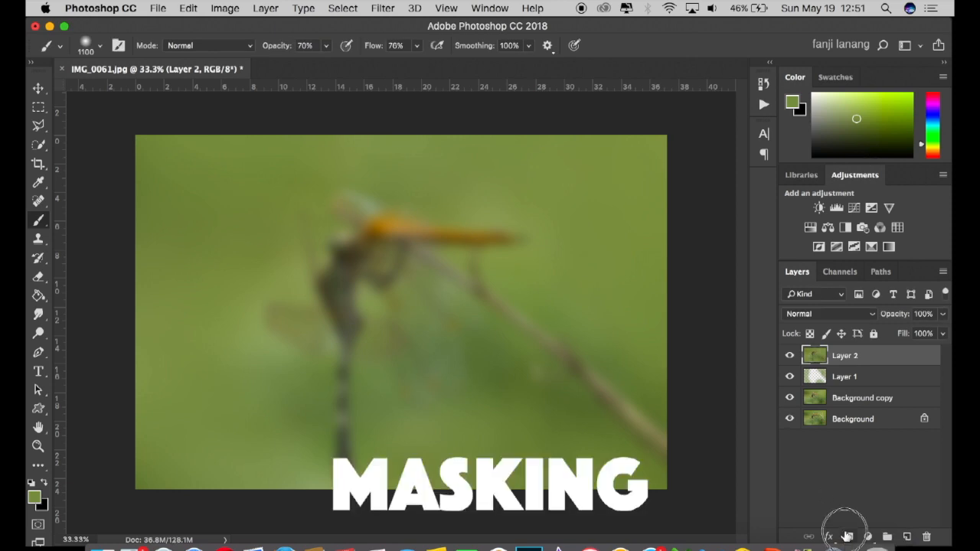
- Add a layer mask to the blurred layer and invert the mask to black
click(847, 537)
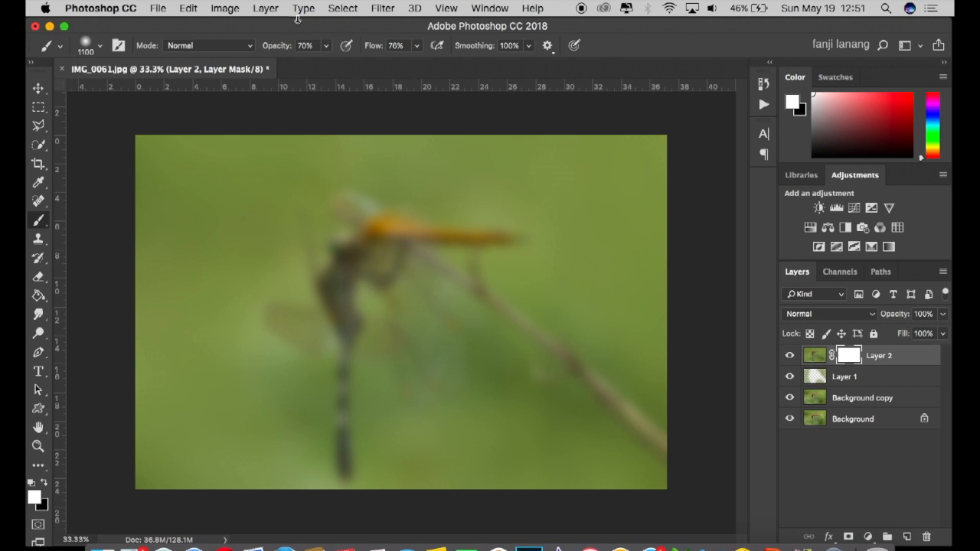
click(225, 7)
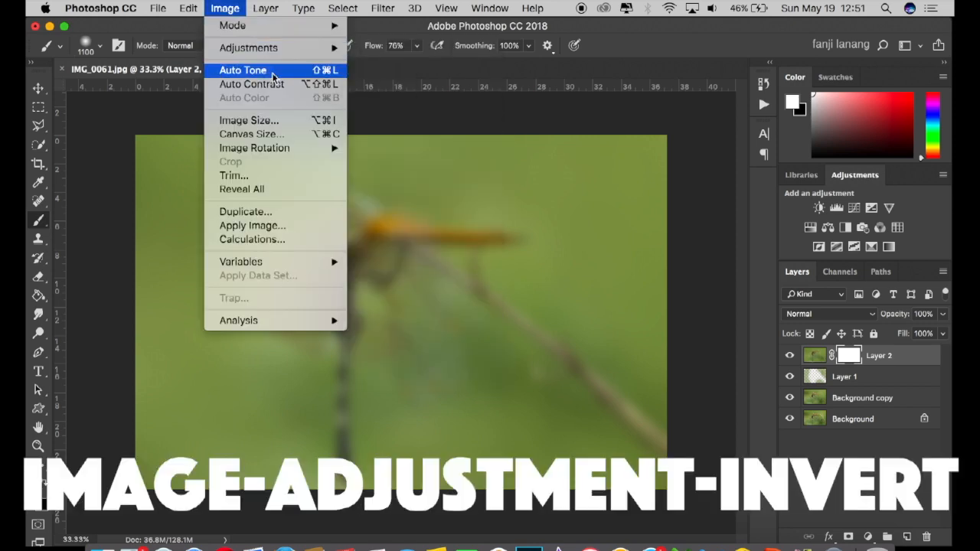
mouse_move(283, 51)
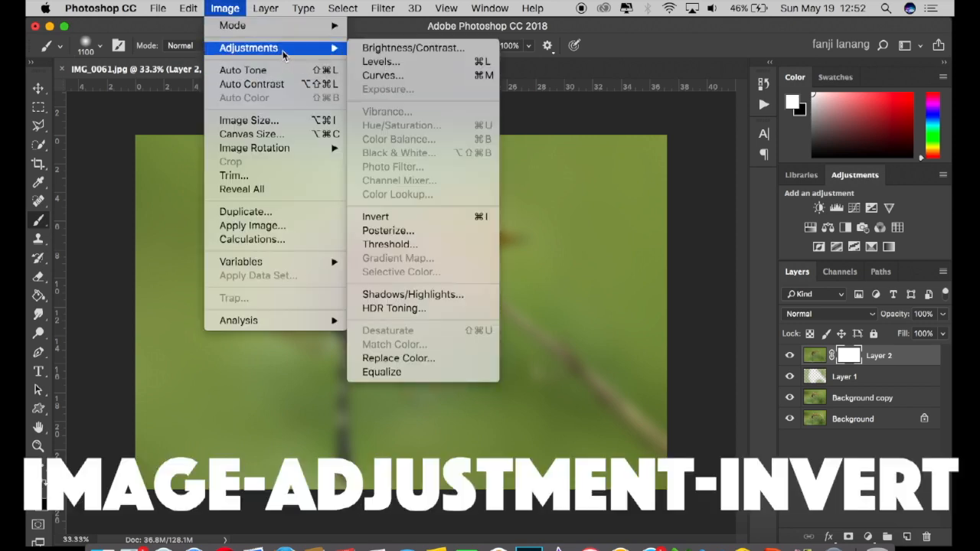
click(419, 219)
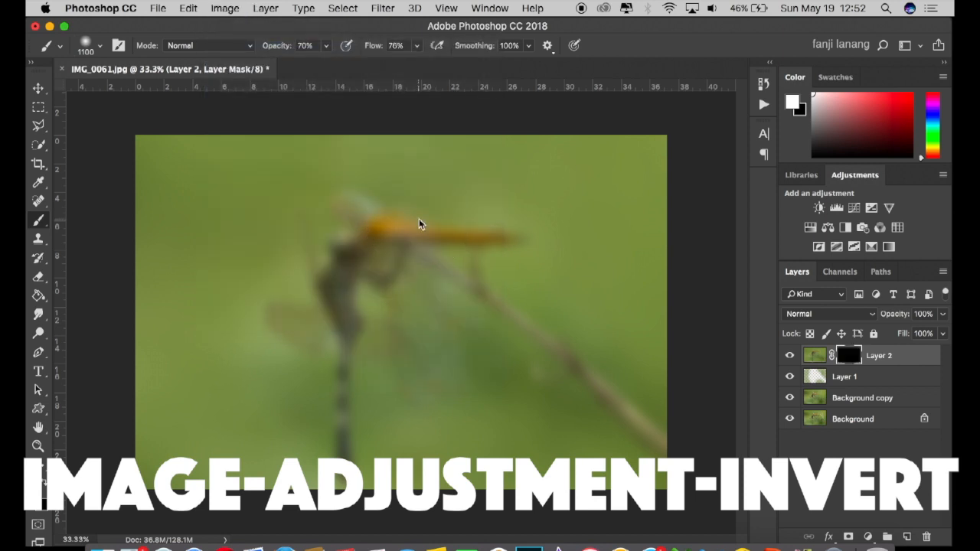
- Brush white on the mask over the background around the dragonflies to reveal the blur there, and compare with the layer hidden
click(40, 223)
click(78, 220)
click(46, 483)
click(45, 483)
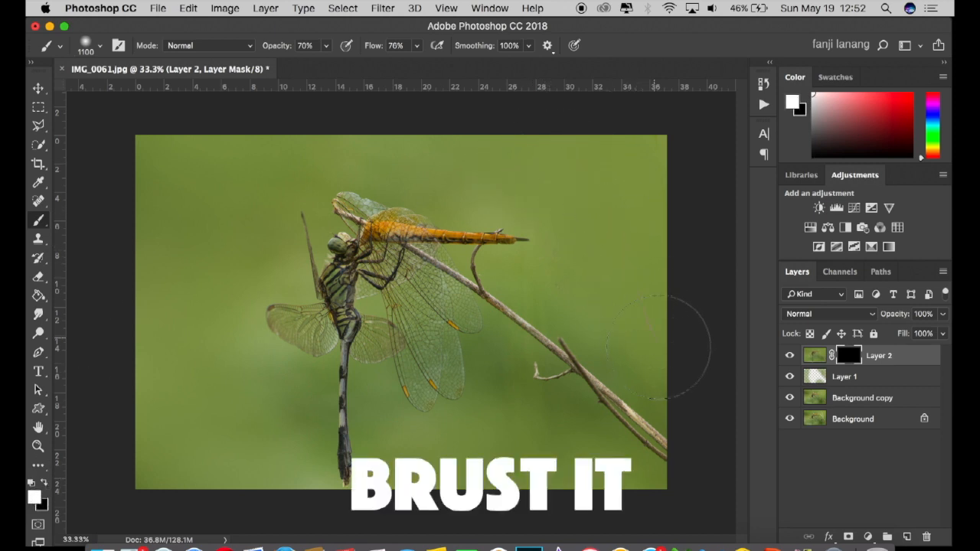
mouse_move(527, 167)
mouse_down()
mouse_move(365, 116)
mouse_move(232, 134)
mouse_move(166, 235)
mouse_move(173, 351)
mouse_move(183, 434)
mouse_move(203, 463)
mouse_move(227, 460)
mouse_move(260, 426)
mouse_move(237, 445)
mouse_up()
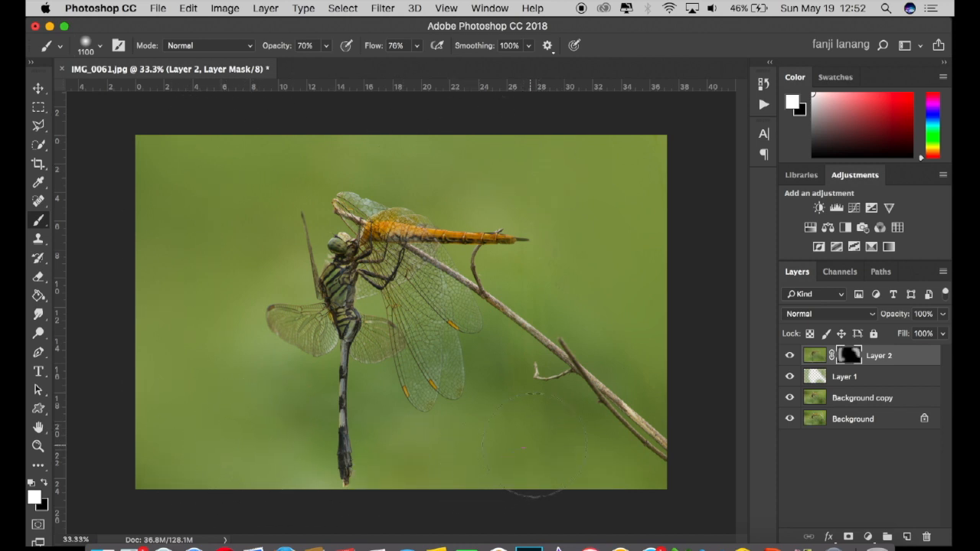
drag(574, 469, 526, 444)
click(790, 357)
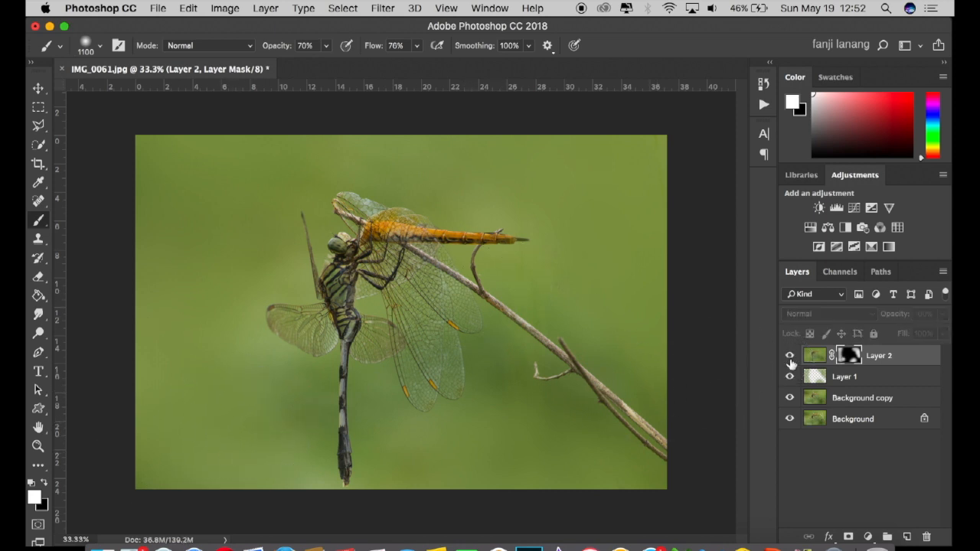
click(790, 358)
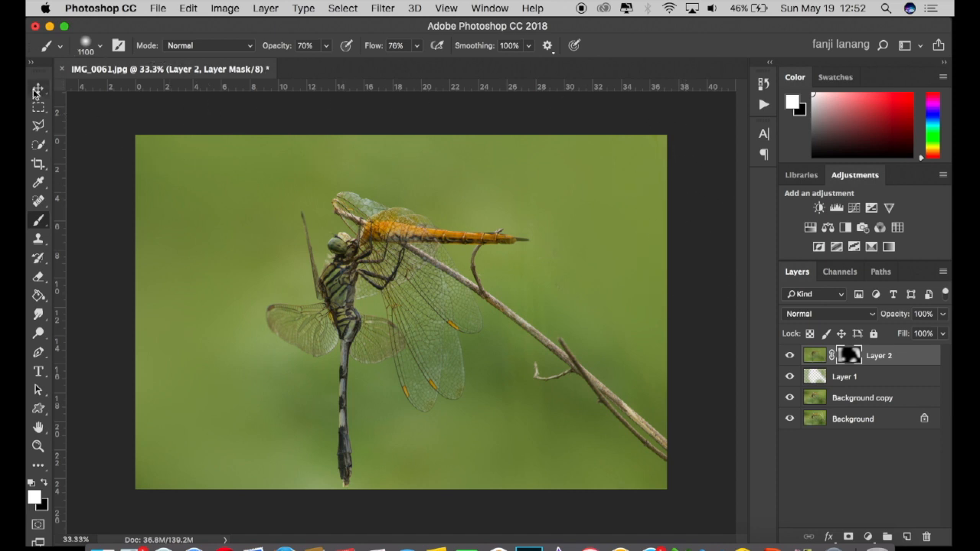
- Add a blank layer on top and fill it with the merged image using Apply Image with Multiply blending at 100% opacity
click(37, 89)
click(906, 538)
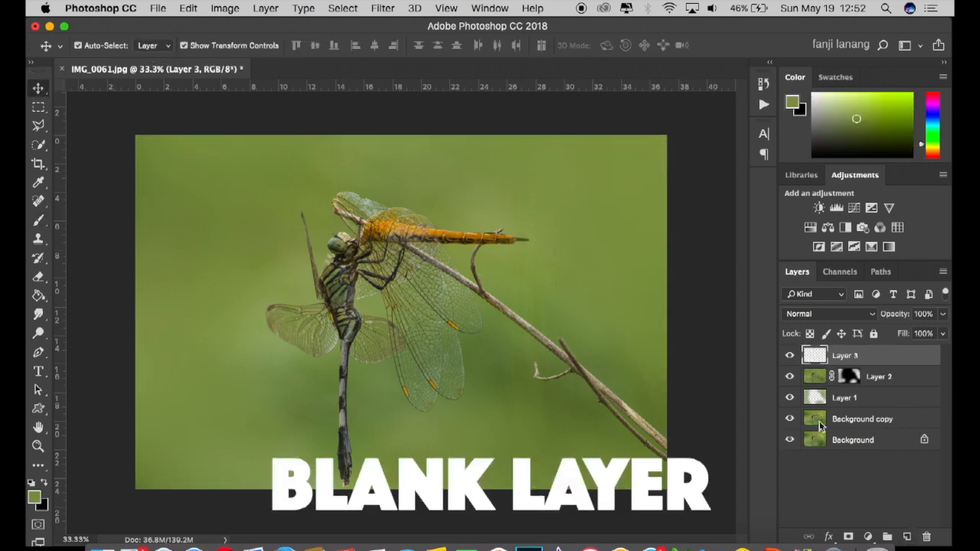
click(219, 9)
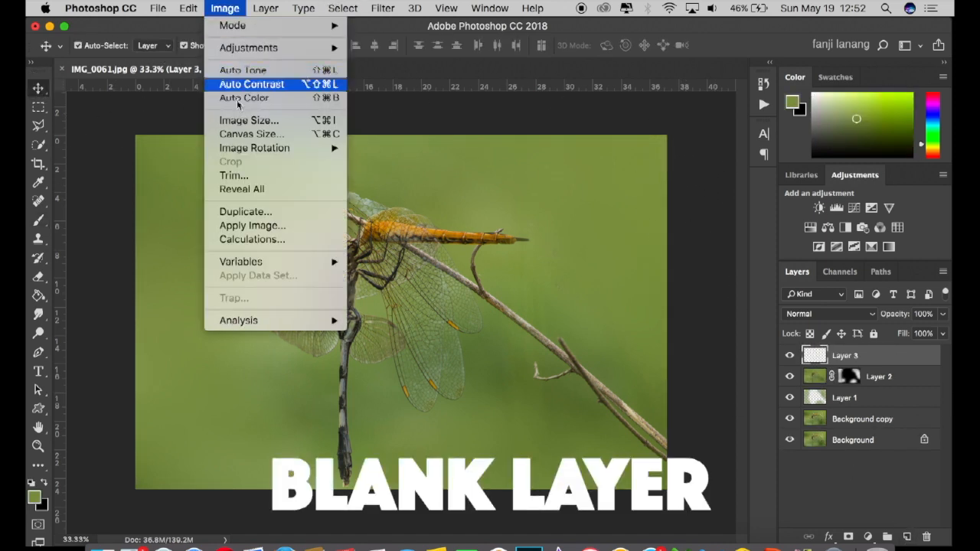
click(261, 228)
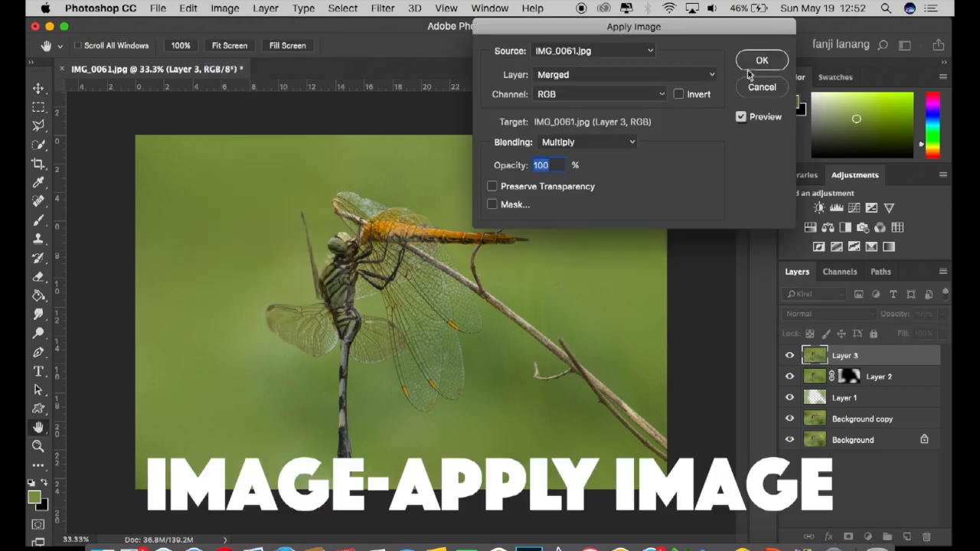
click(754, 66)
- Open the merged layer in the Camera Raw Filter and set Contrast to +30, Shadows to +100 and Clarity to +15
click(387, 10)
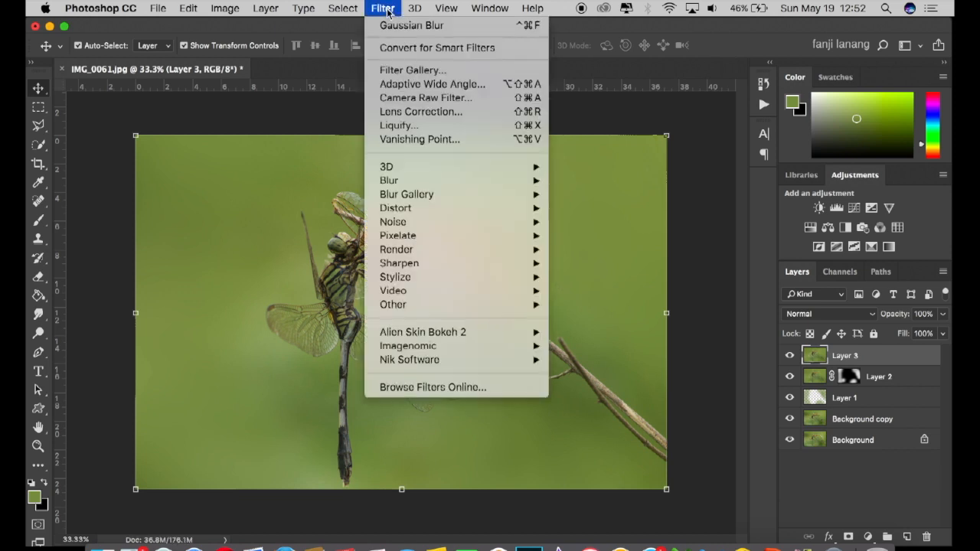
click(458, 100)
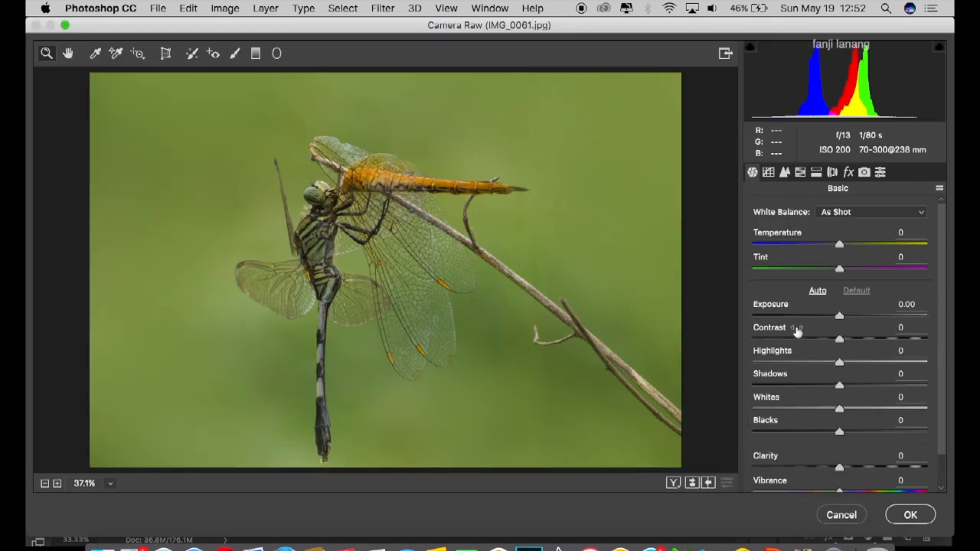
click(916, 329)
text(30)
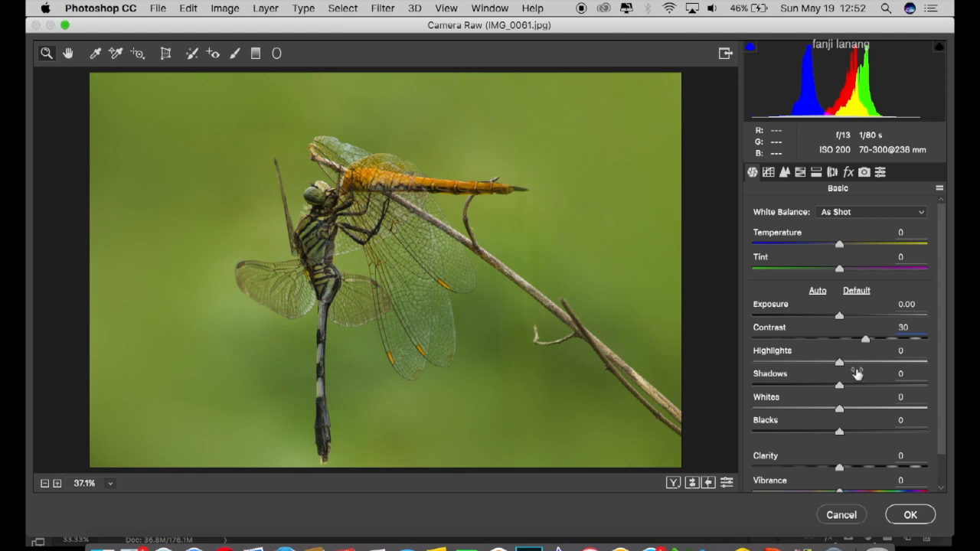
key(Return)
drag(840, 383, 949, 394)
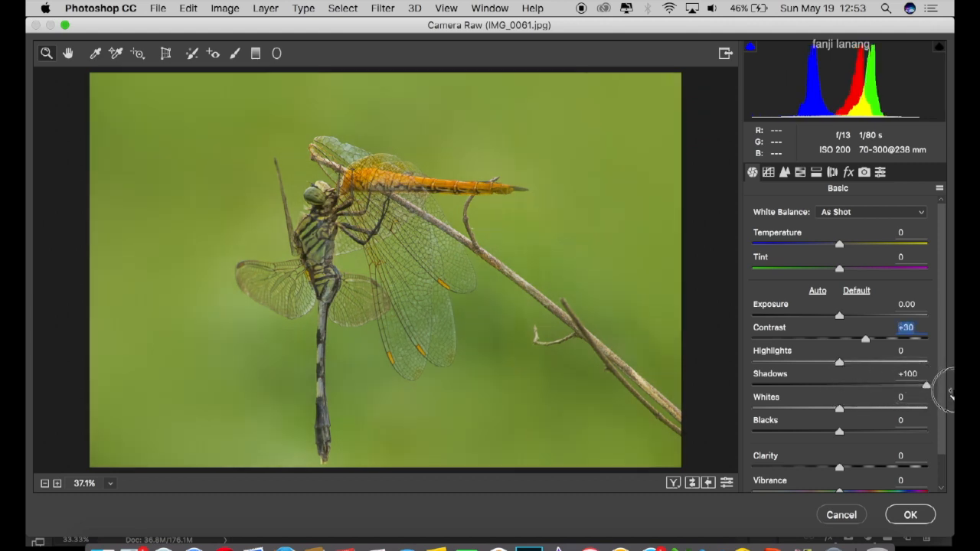
click(902, 456)
text(15)
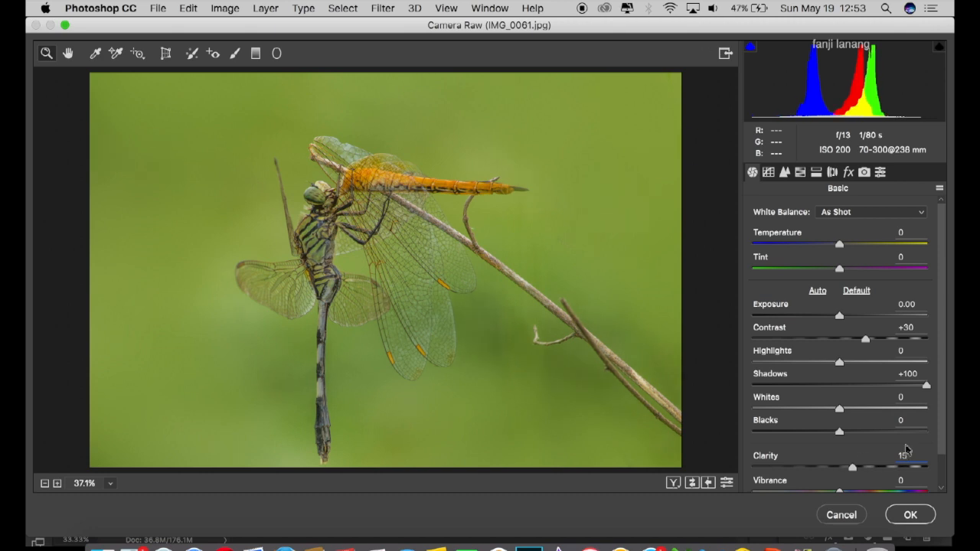
- Adjust the parametric tone curve with Highlights +10, Lights +10, Darks -5 and Shadows -5
click(770, 172)
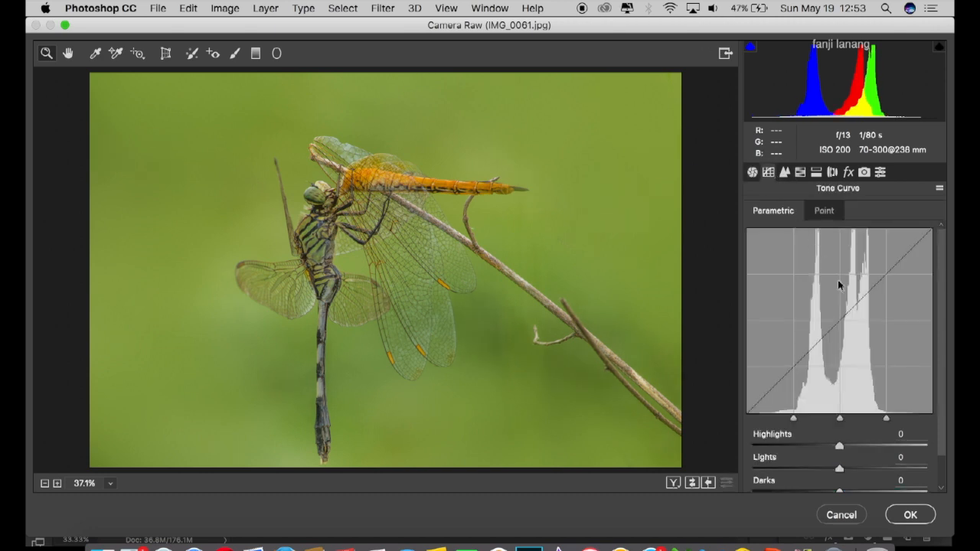
click(818, 212)
click(776, 213)
click(911, 434)
text(10)
click(912, 457)
text(10)
click(898, 479)
text(-5)
scroll(945, 378, down, 2)
click(889, 470)
text(-5)
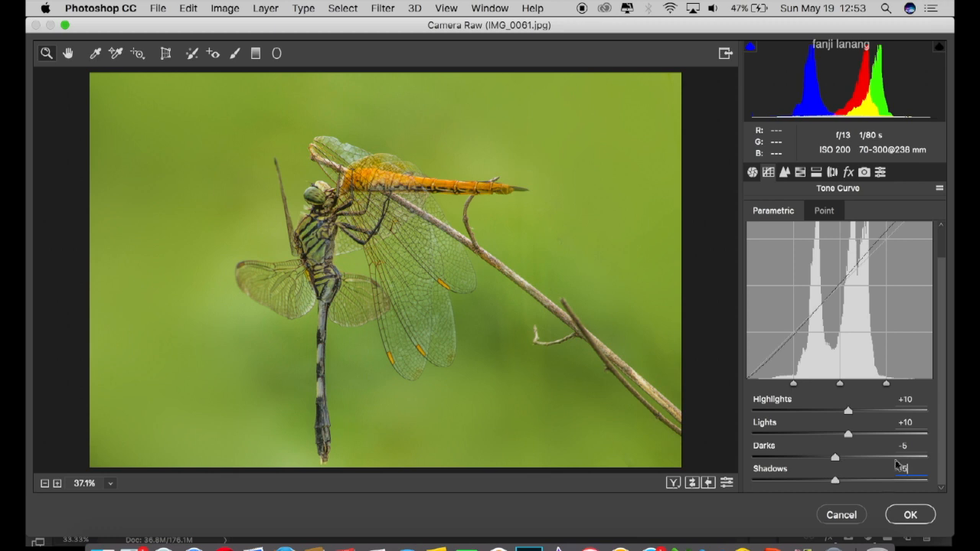
- Set the HSL hue to +5 for Yellows and +10 for Greens, compare before and after, and apply the Camera Raw edits
click(805, 175)
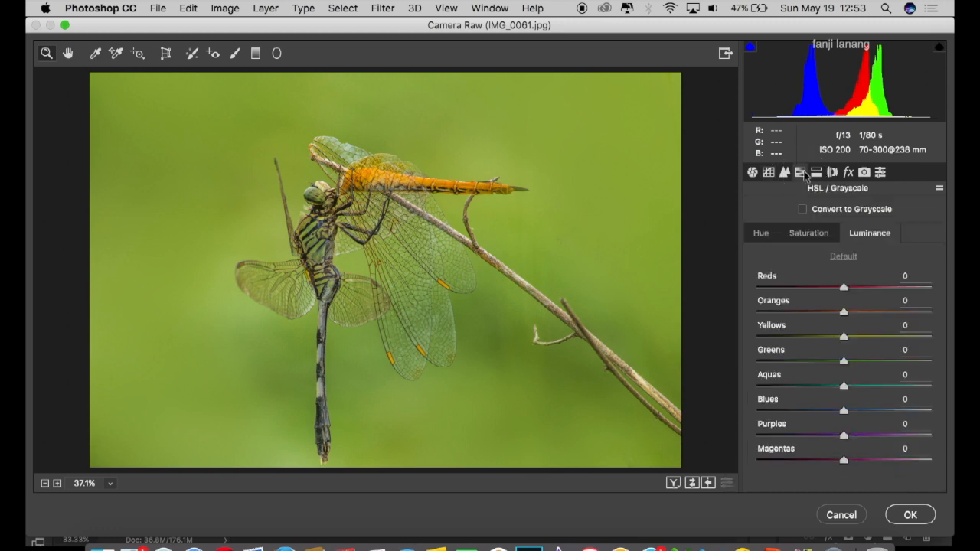
click(762, 233)
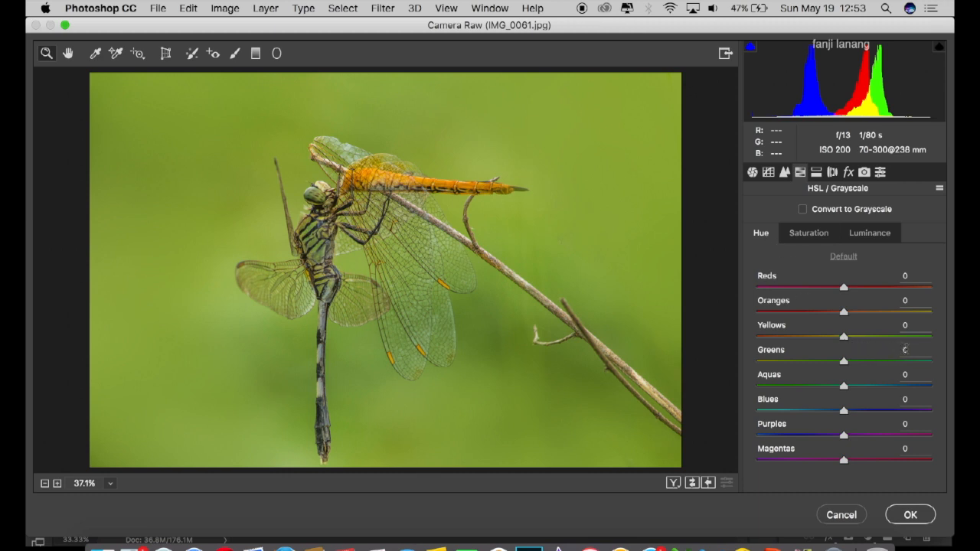
click(882, 354)
text(5)
click(914, 325)
text(5)
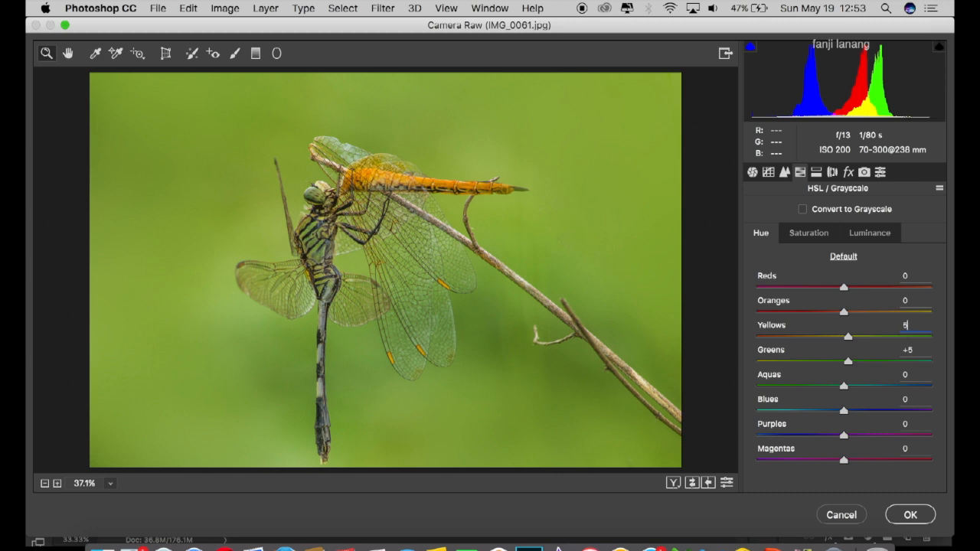
click(902, 350)
text(10)
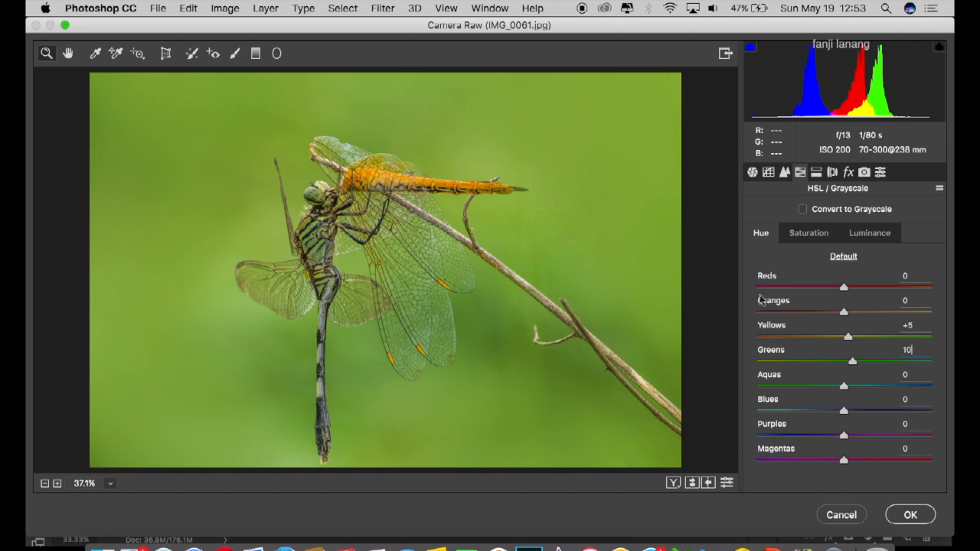
click(674, 485)
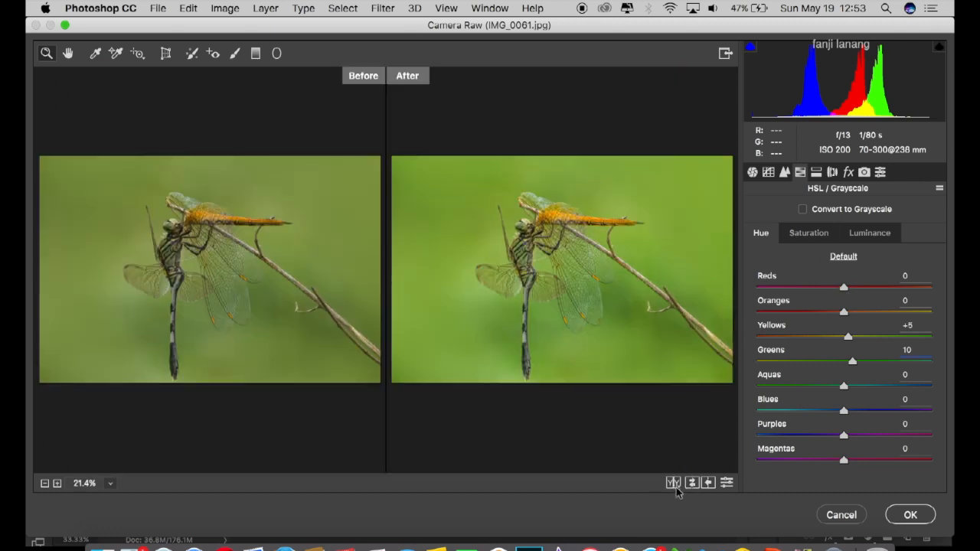
click(907, 520)
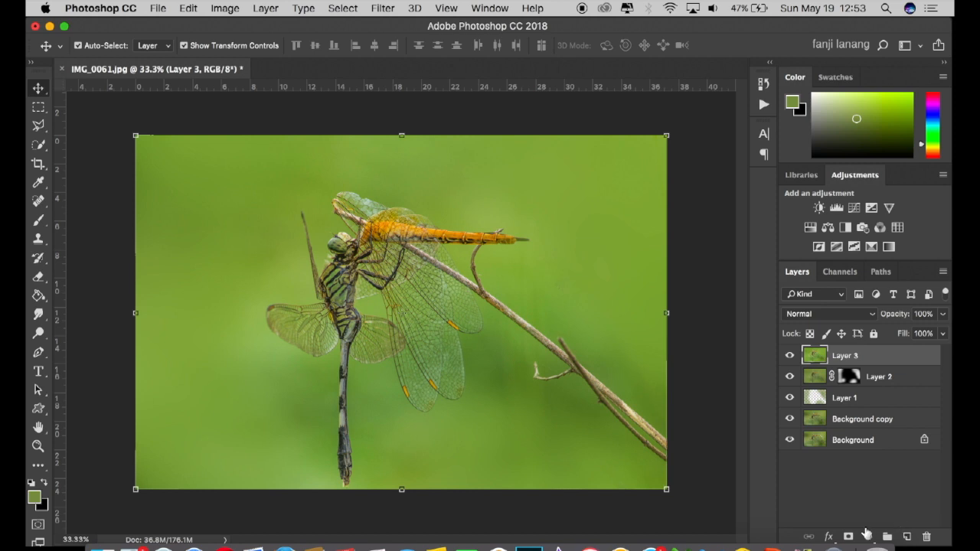
- Add a Brightness/Contrast adjustment layer with Brightness 10 and Contrast 10
click(868, 537)
click(896, 307)
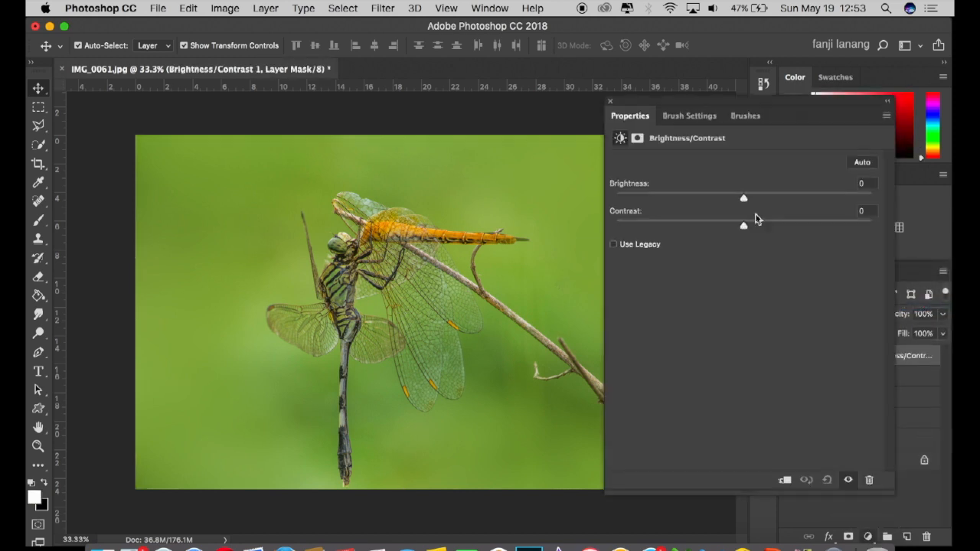
text(10)
click(861, 210)
text(10)
click(610, 102)
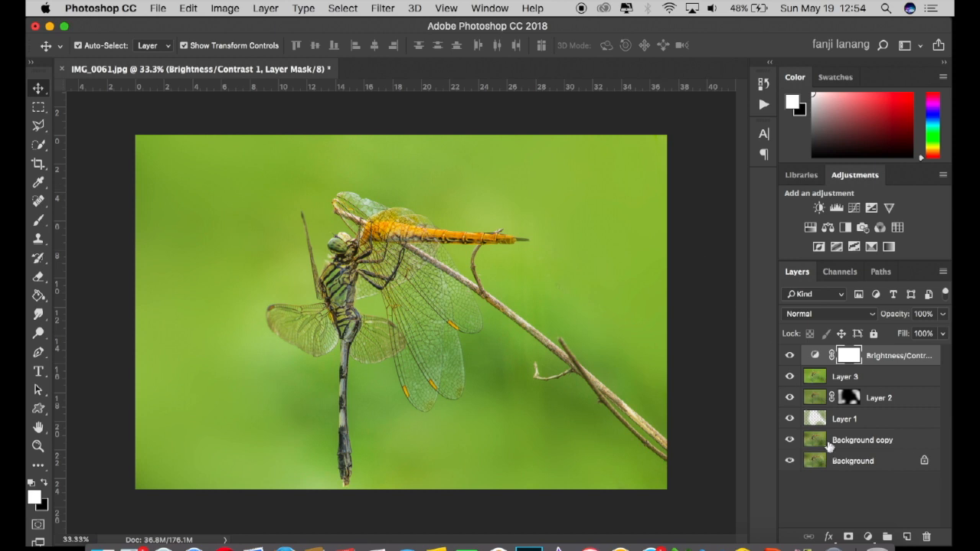
- Add a blank layer on top and select the 2265 px signature brush tip for the Brush tool
click(907, 536)
key(b)
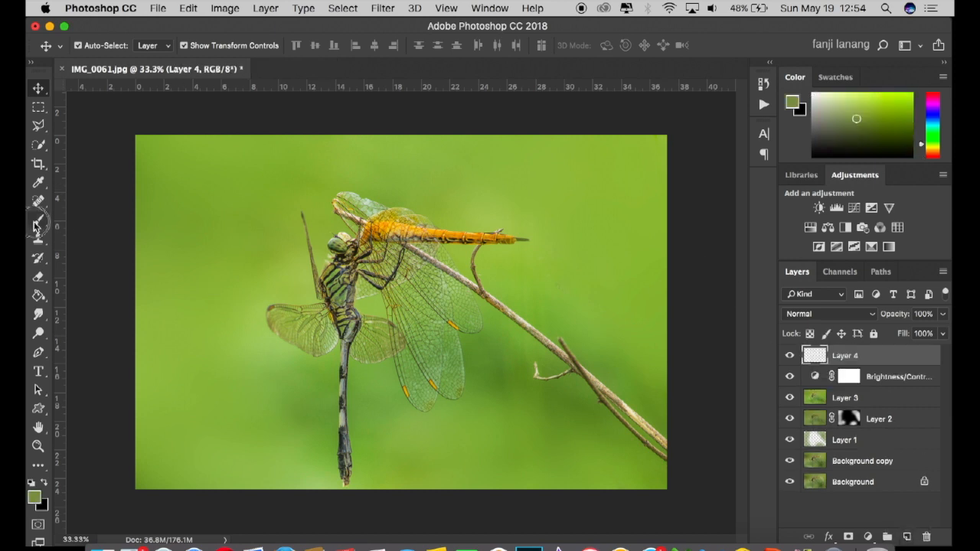
click(99, 45)
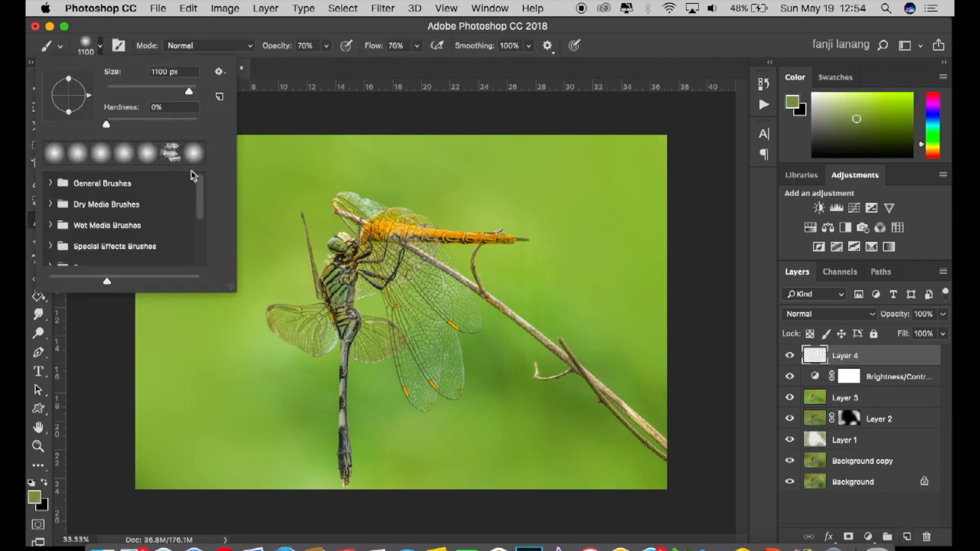
click(120, 48)
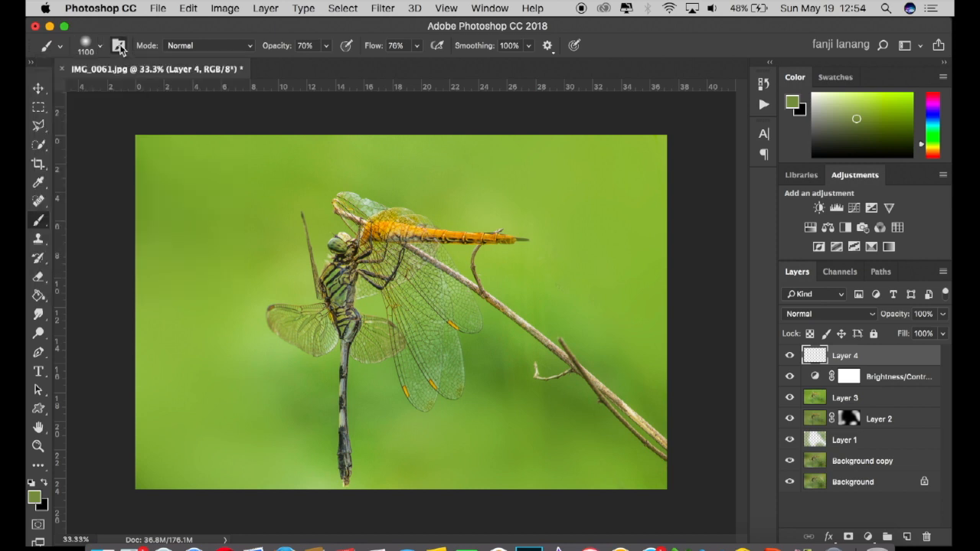
click(119, 47)
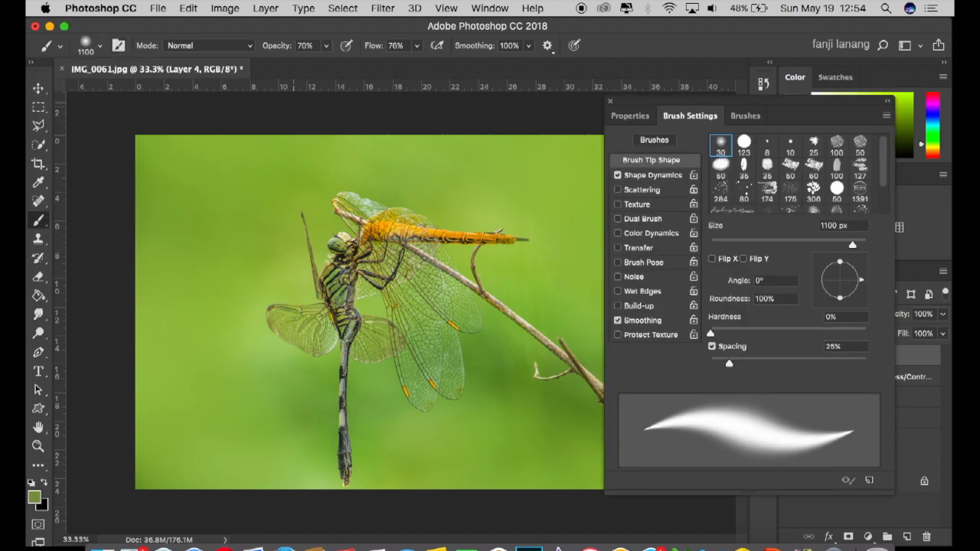
click(743, 210)
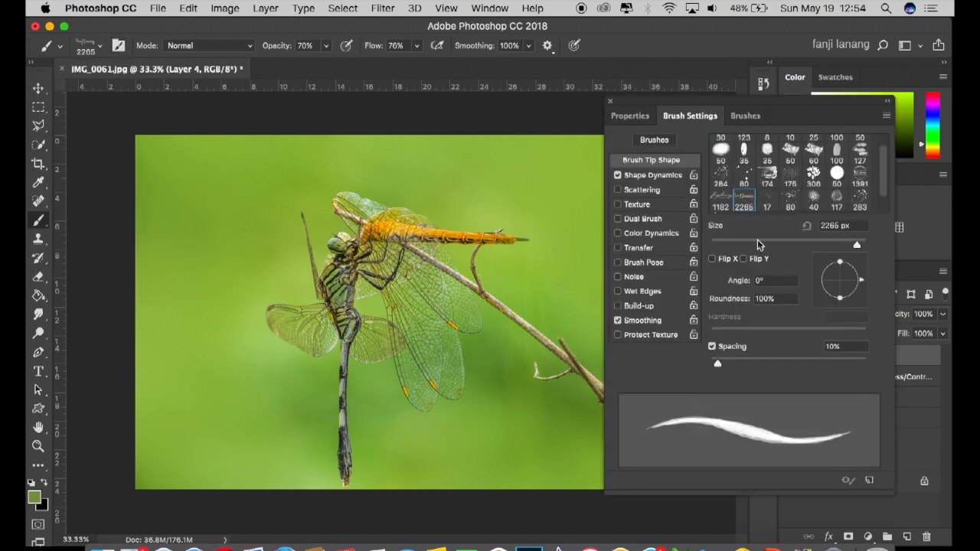
click(611, 102)
- Reset the default colours and make white the foreground colour
click(44, 482)
click(44, 482)
click(31, 483)
click(44, 483)
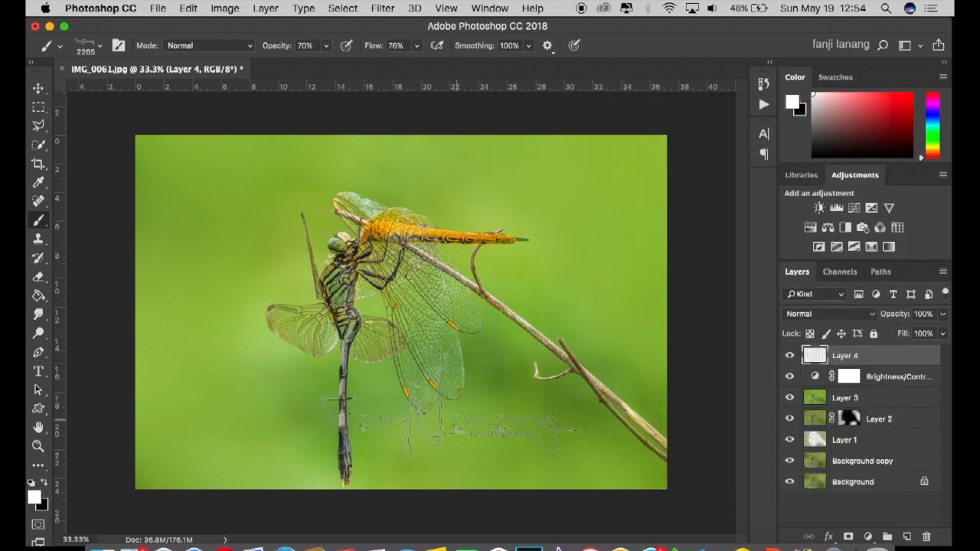
- Reduce the signature brush to a size of 600 px over the area below the dragonflies
key(bracketleft)
key(bracketleft)
key(bracketleft)
key(bracketleft)
key(bracketleft)
key(bracketleft)
key(bracketleft)
key(bracketleft)
key(bracketleft)
key(bracketleft)
key(bracketleft)
key(bracketleft)
key(bracketleft)
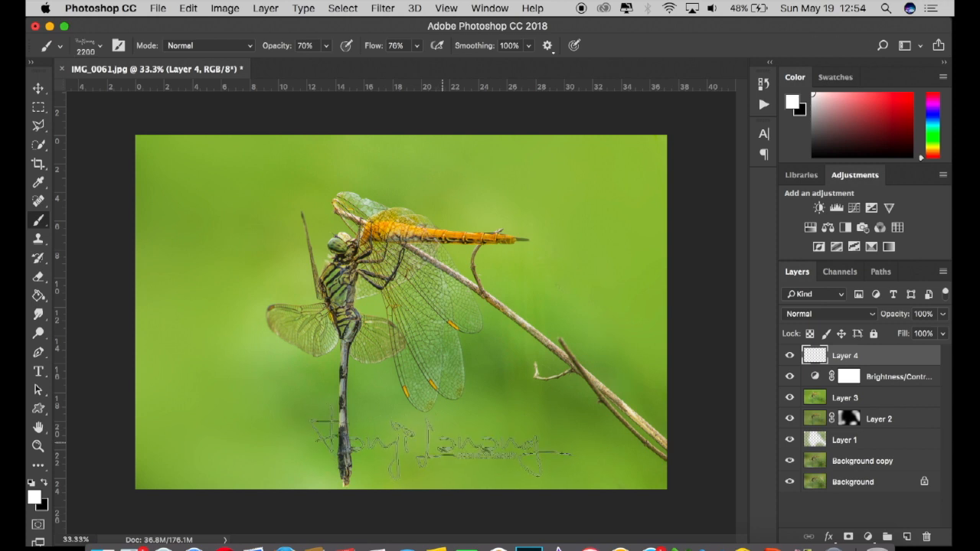
key(bracketleft)
key(bracketleft)
key(bracketleft)
key(bracketleft)
key(bracketleft)
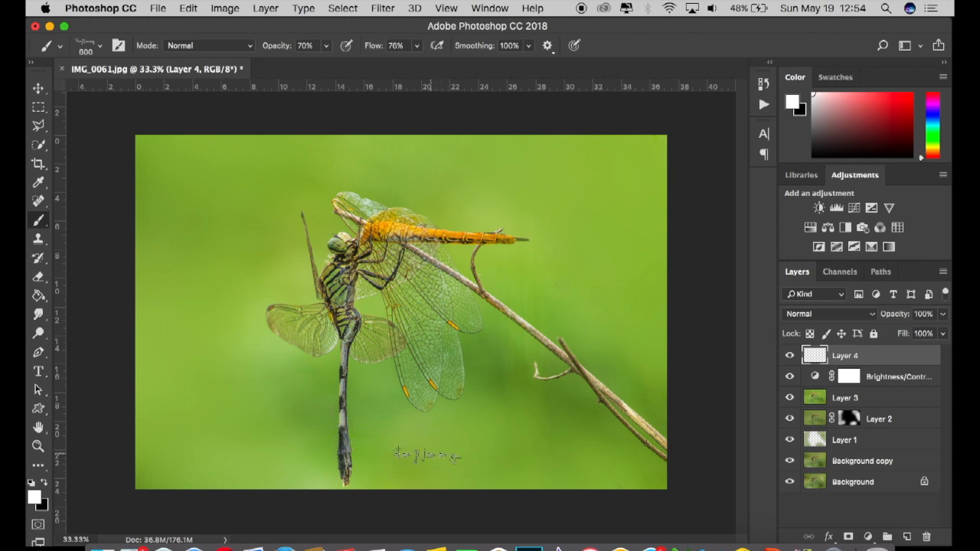